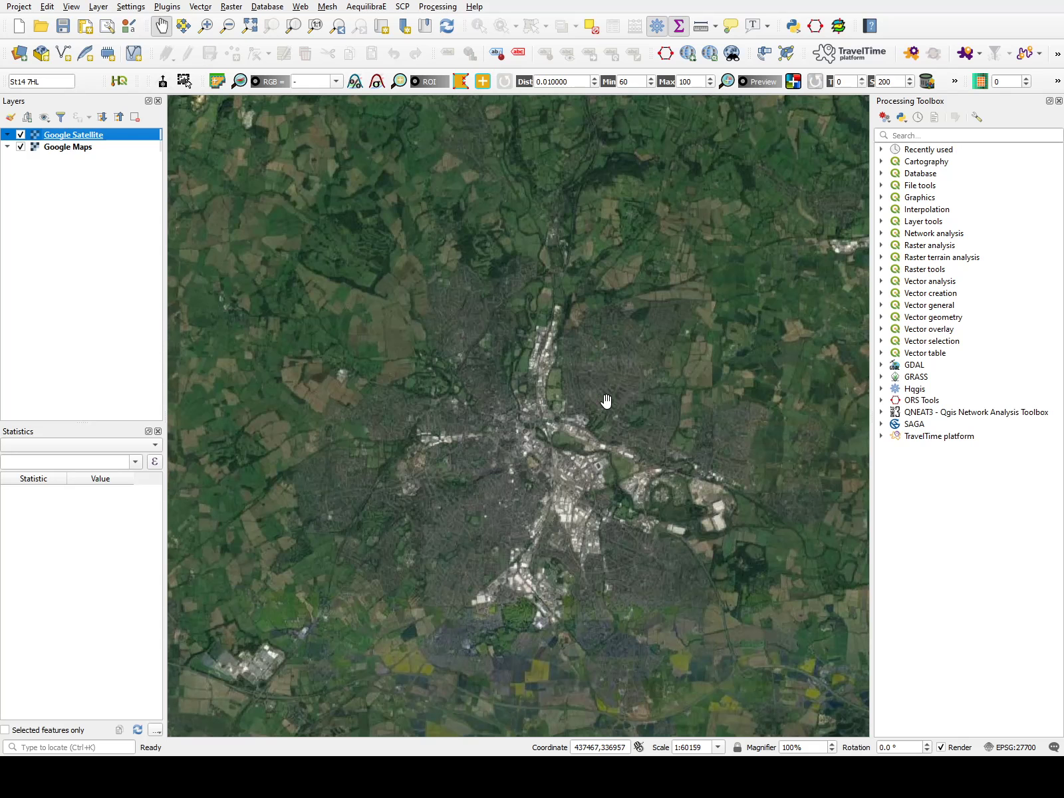
# Pan the map and switch the Google Satellite layer off and back on to compare it with Google Maps.
pyautogui.moveTo(563, 453); pyautogui.dragTo(531, 393)
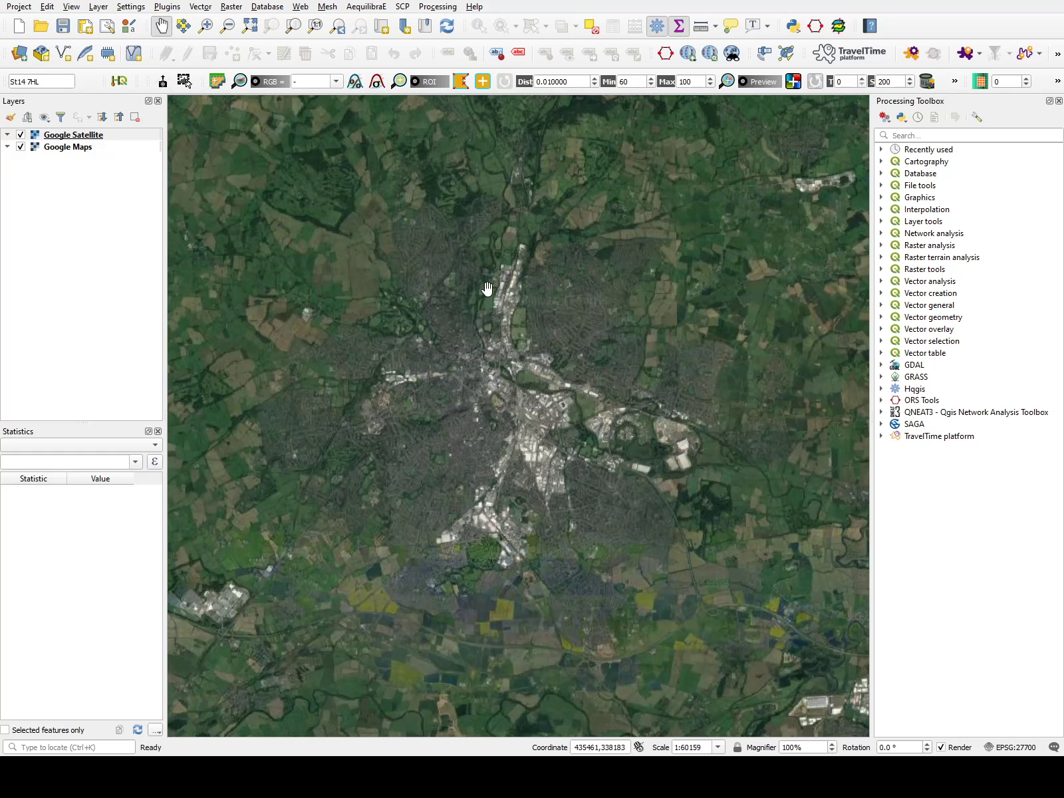
pyautogui.click(20, 135)
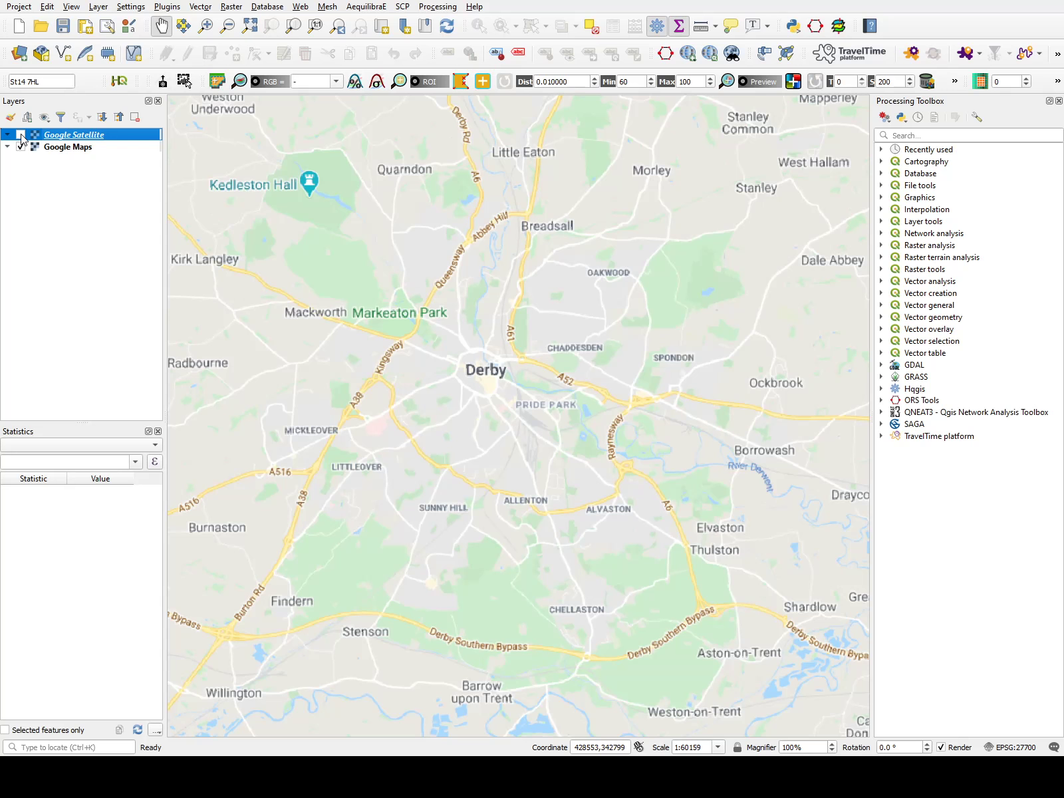
pyautogui.click(20, 135)
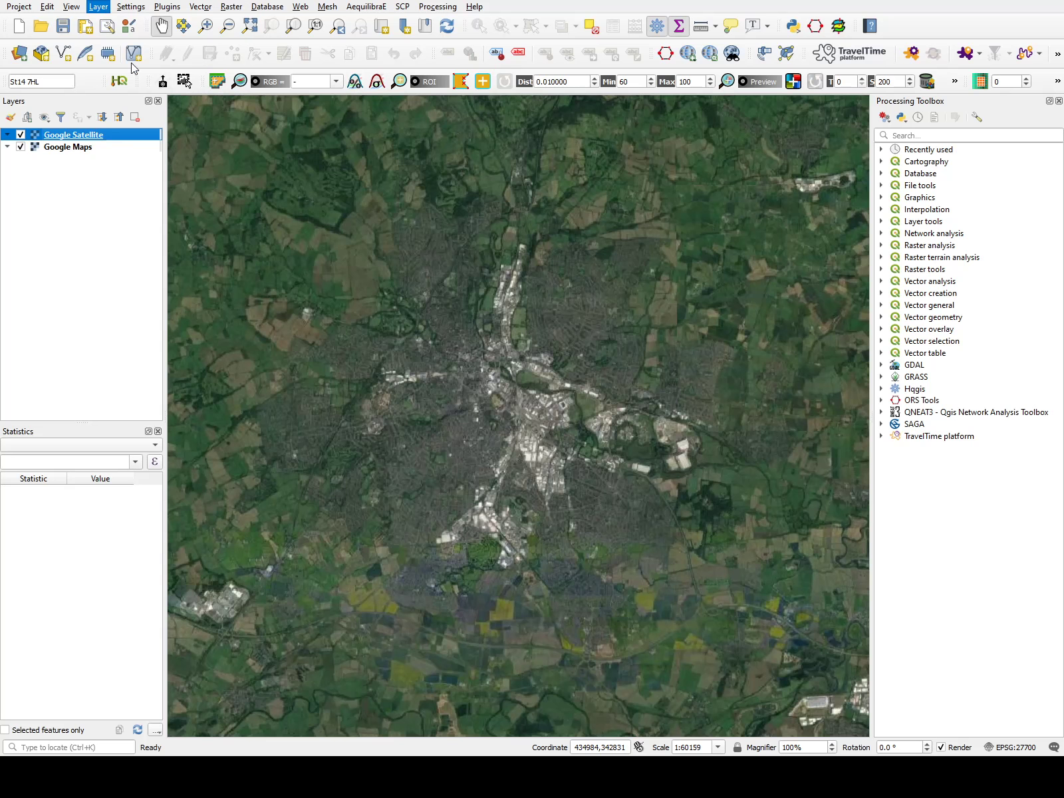
# Add the ALL_ROADS road network layer and zoom into Derby city centre.
pyautogui.click(373, 56)
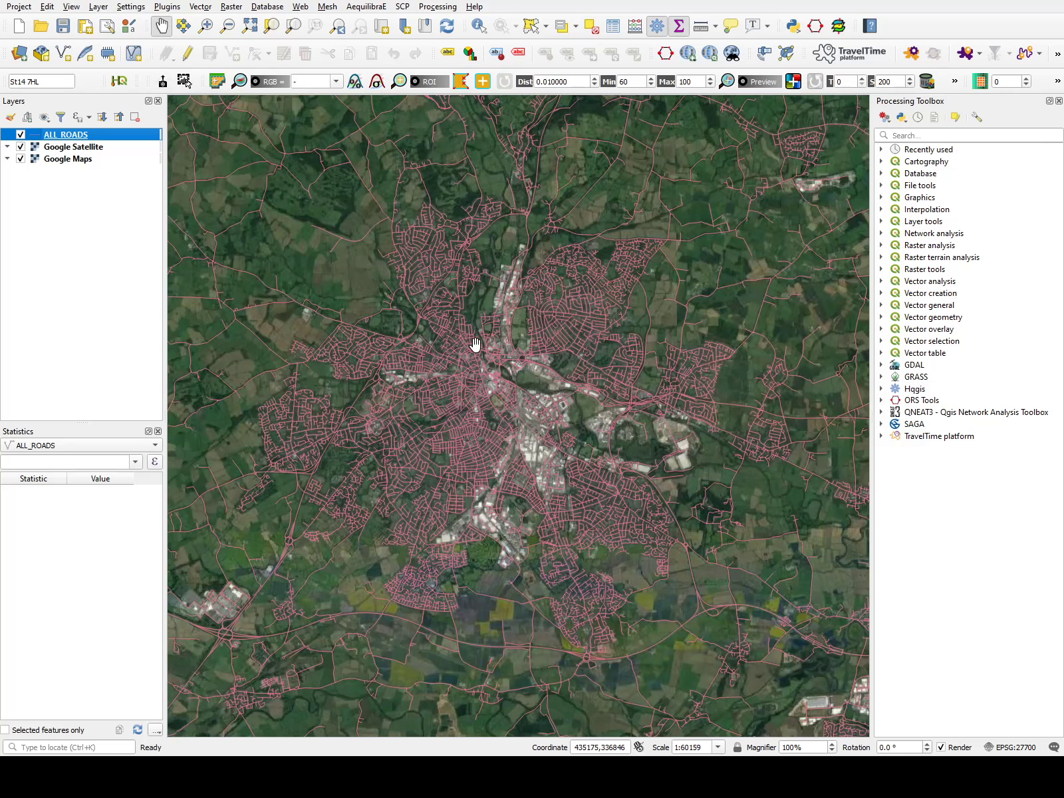
pyautogui.scroll(2, 481, 343)
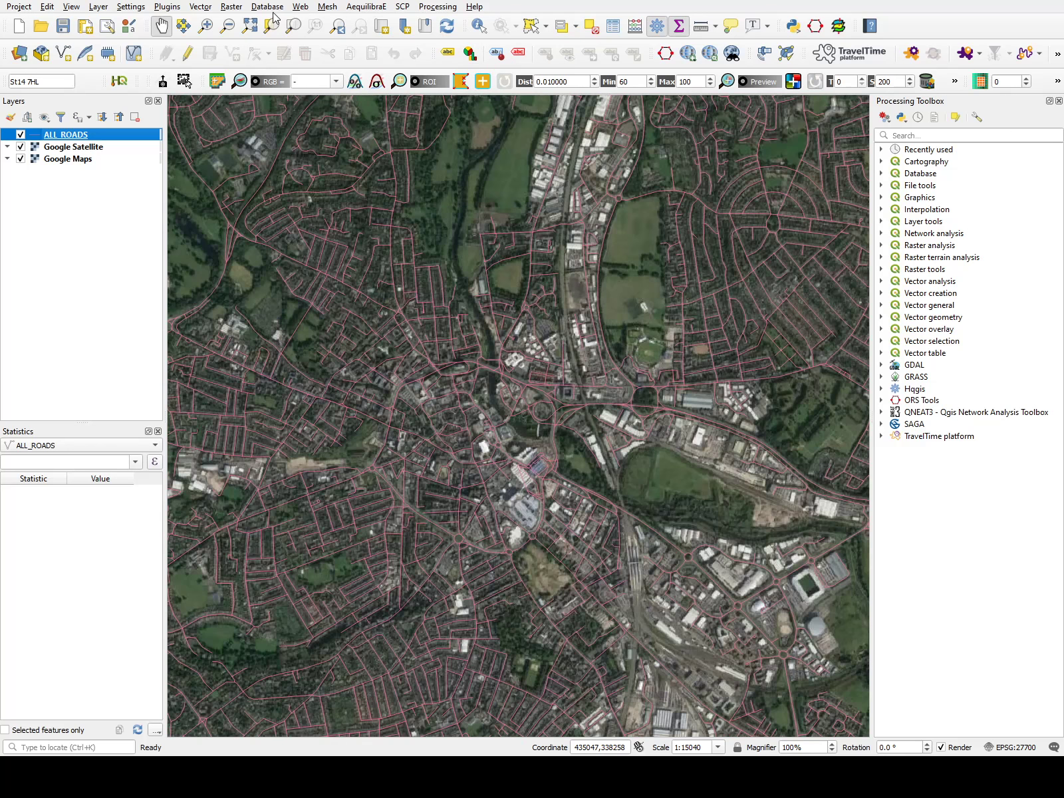
# Identify several road features with the Identify tool to inspect their attributes.
pyautogui.click(481, 28)
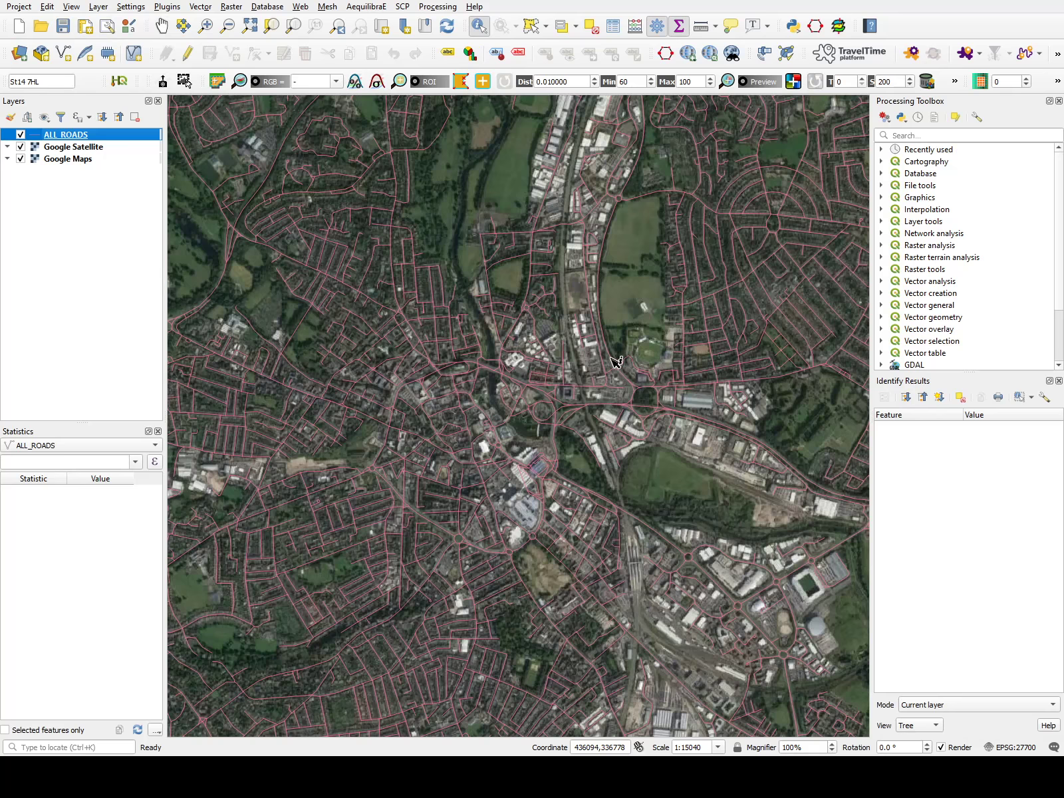
pyautogui.click(612, 358)
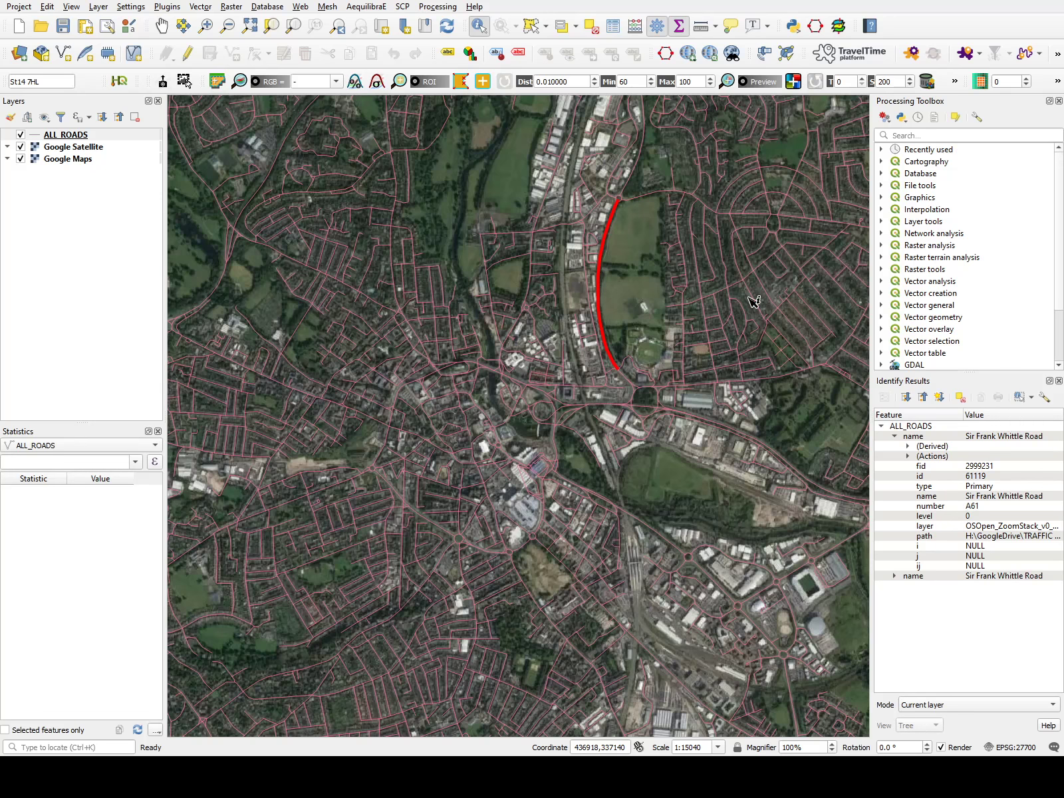
pyautogui.click(377, 140)
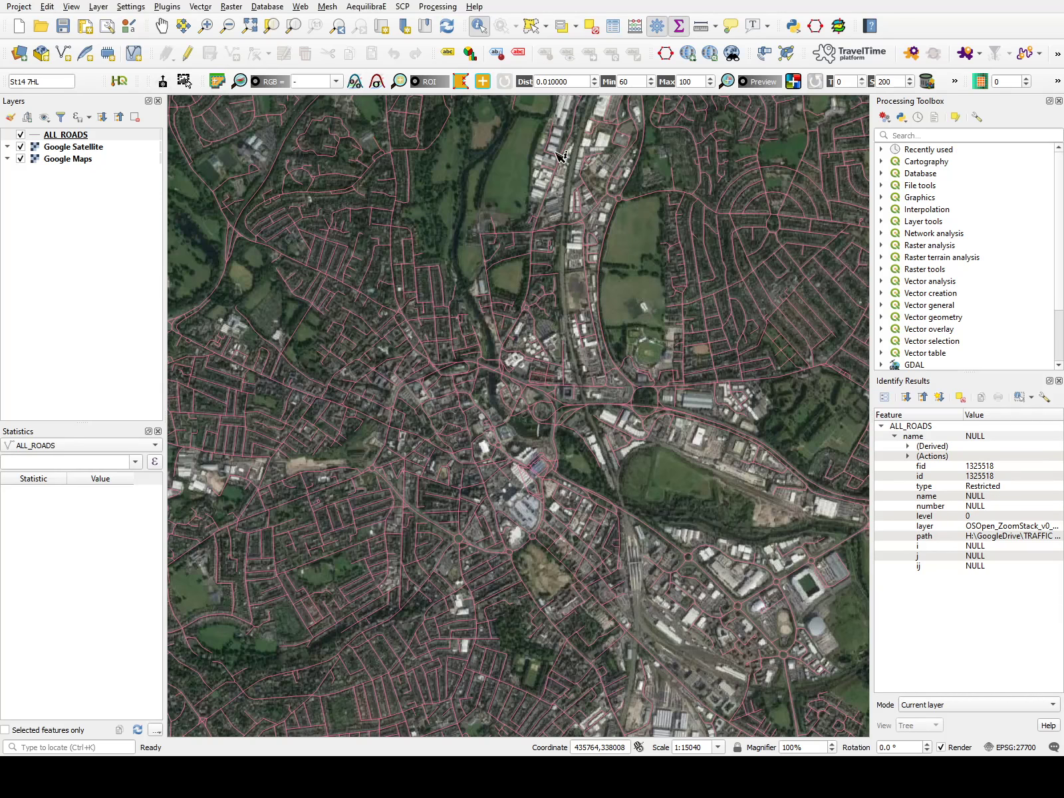
pyautogui.click(800, 202)
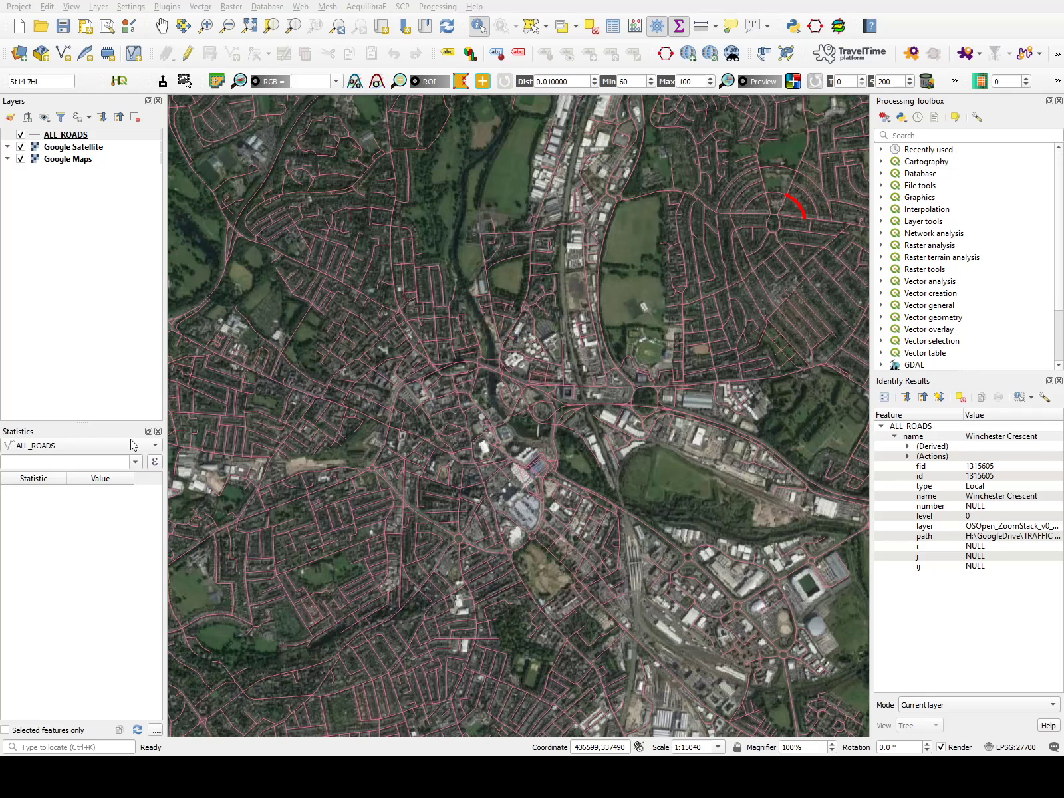
pyautogui.click(703, 250)
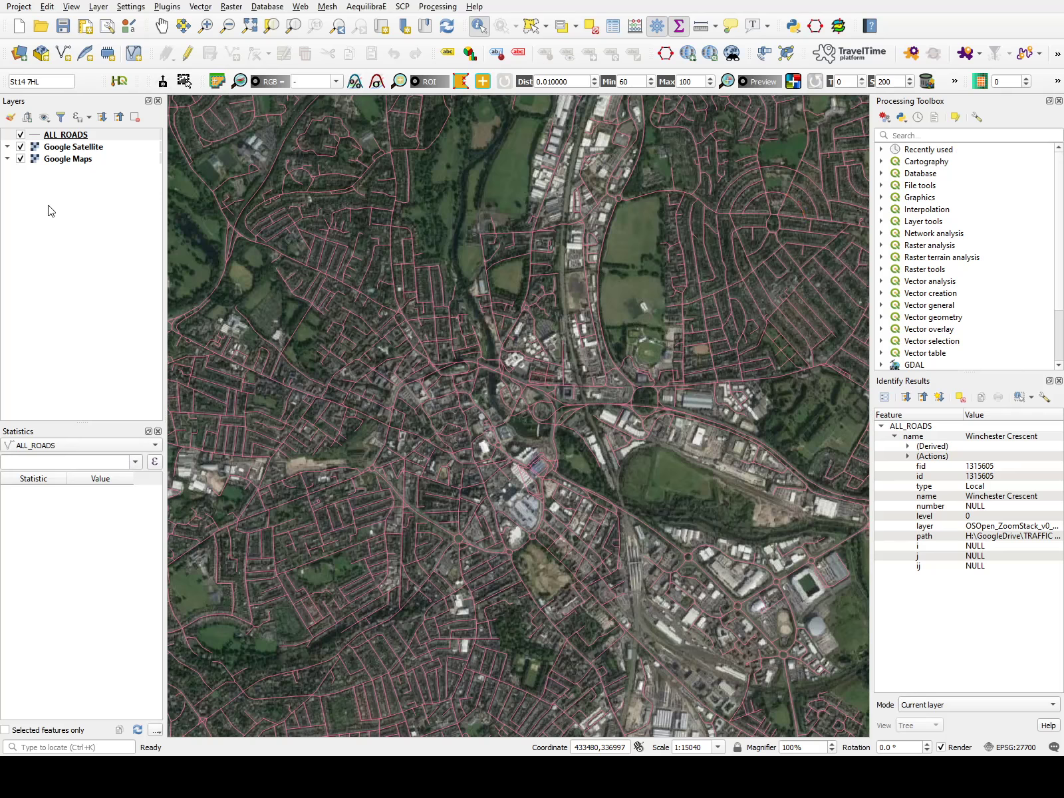
# Style the ALL_ROADS layer by road type so each category gets its own colour.
pyautogui.click(79, 136)
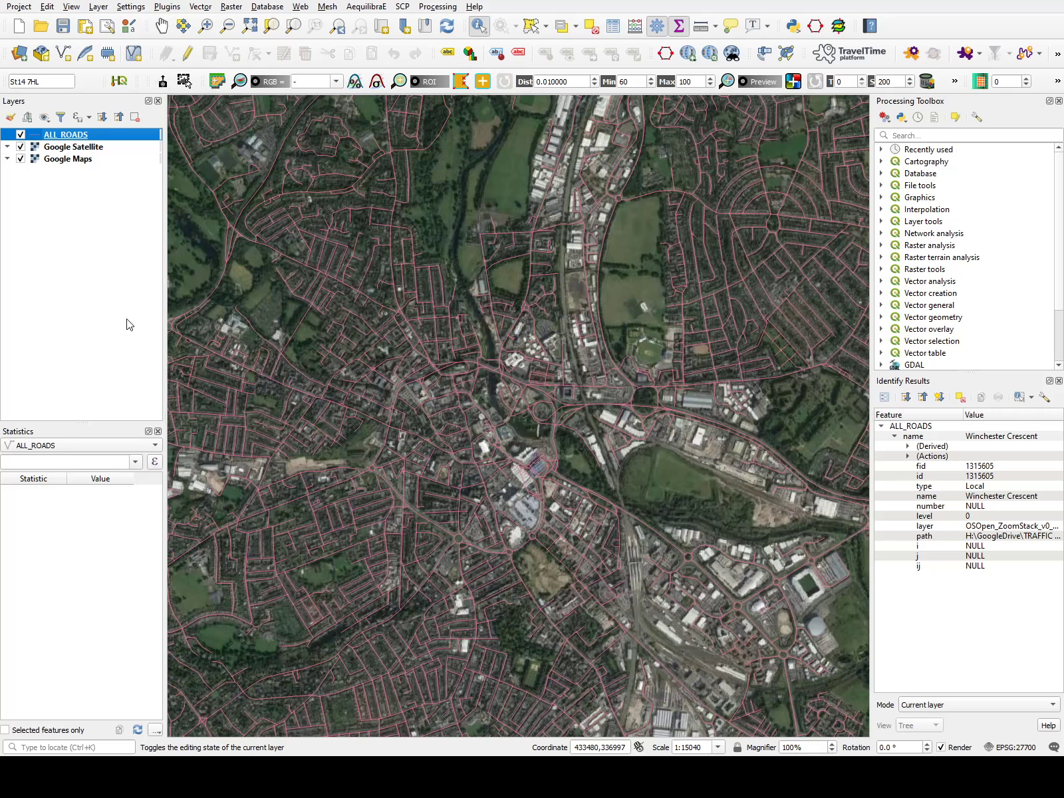
pyautogui.click(513, 226)
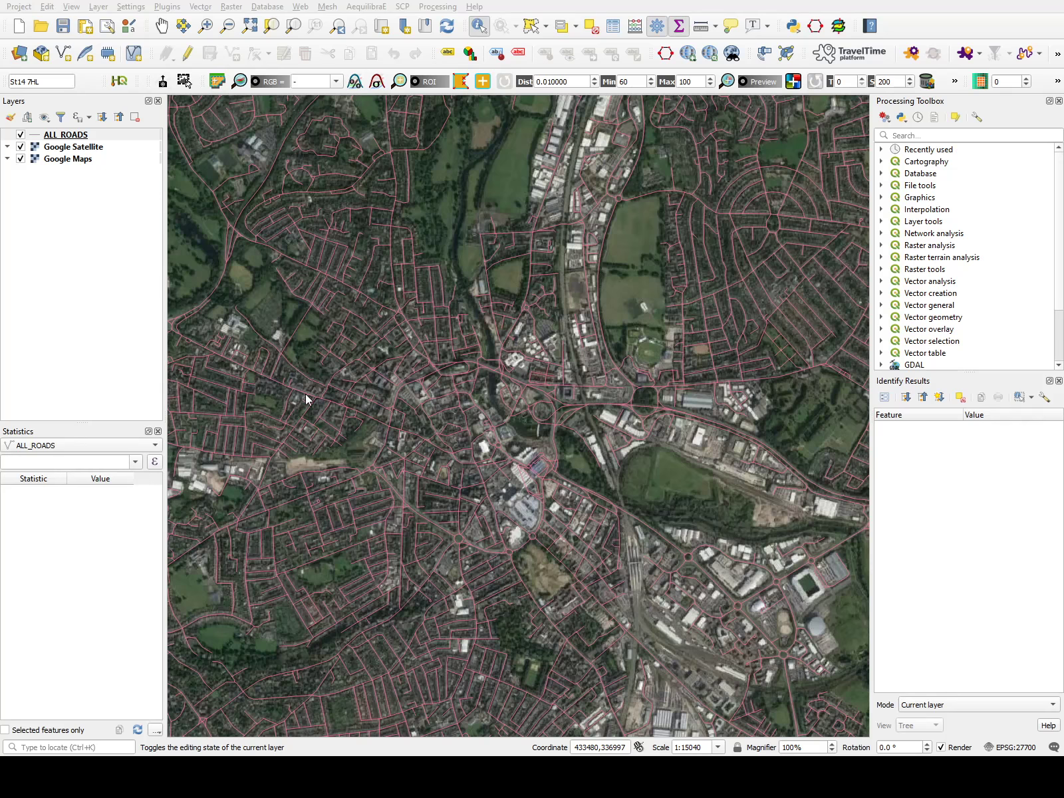
pyautogui.click(776, 673)
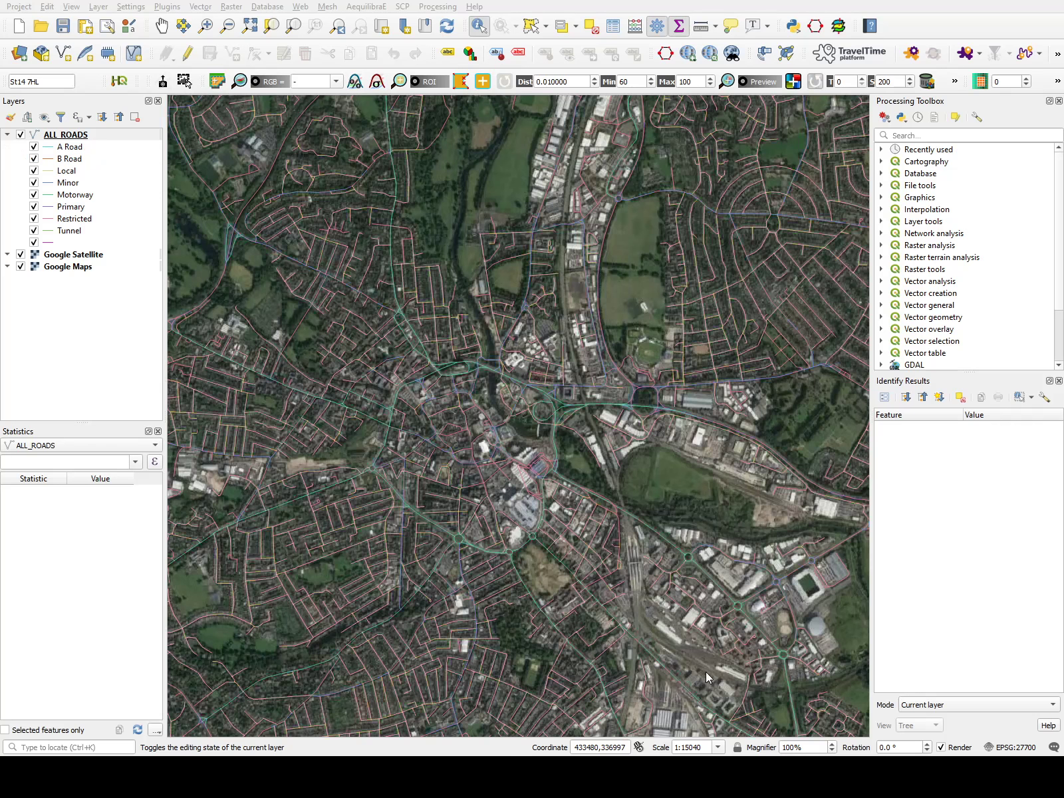
pyautogui.click(667, 675)
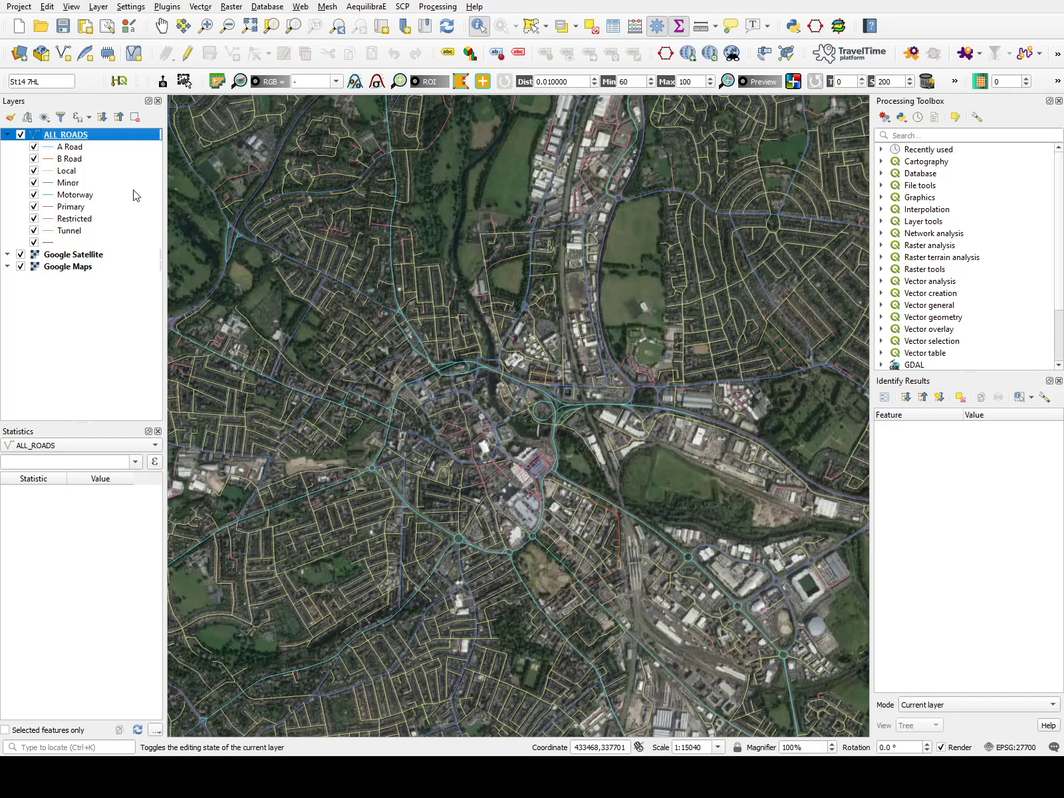
# Hide the ALL_ROADS layer and add the inspire_common:DEFAULT land parcel layer.
pyautogui.click(21, 134)
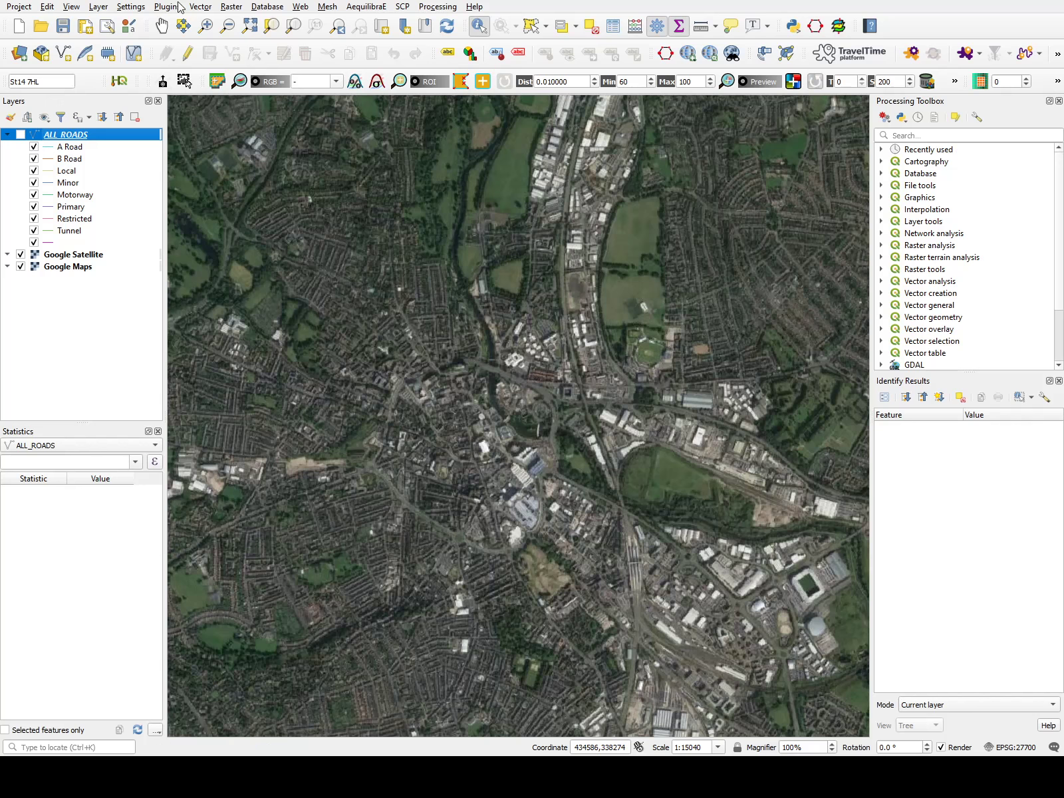
pyautogui.click(100, 6)
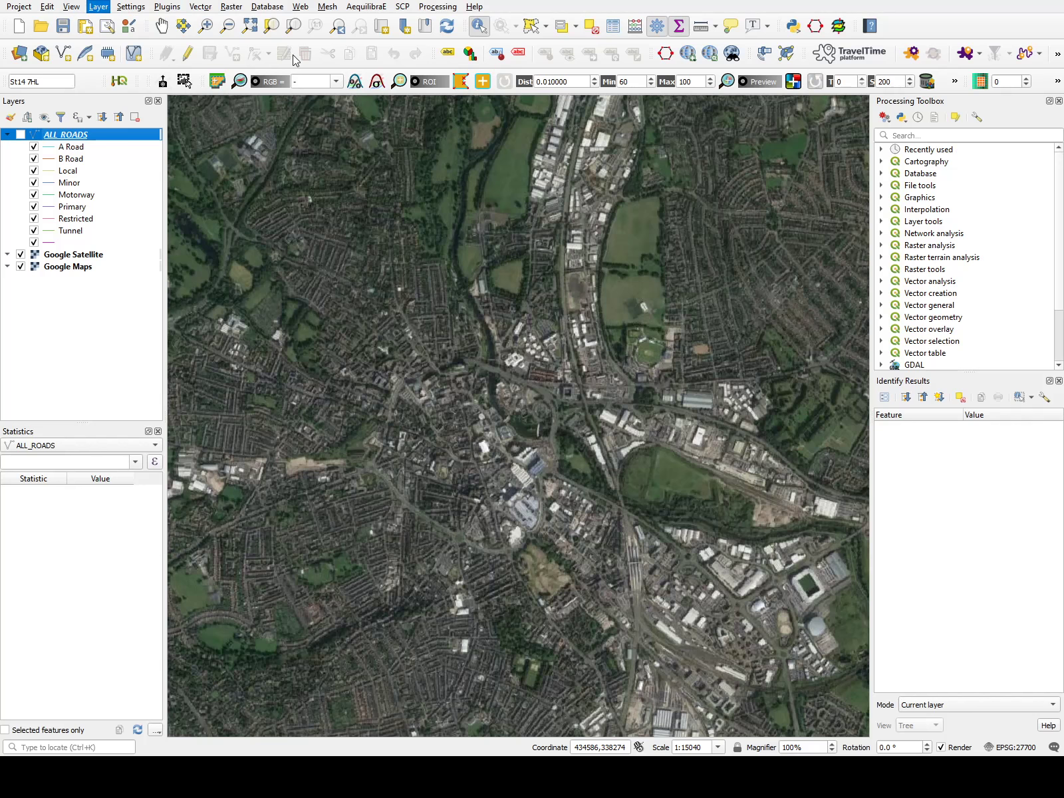
pyautogui.click(367, 205)
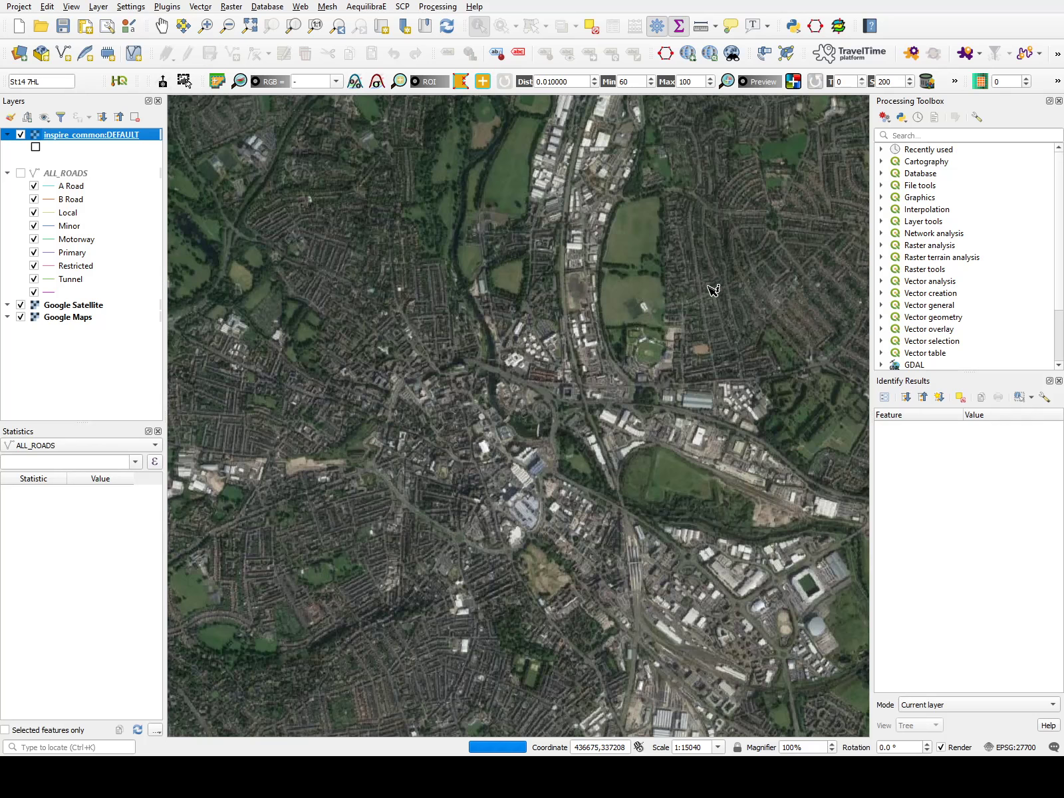
# Zoom in and out to examine the land parcel boundaries over the satellite imagery.
pyautogui.scroll(3, 715, 290)
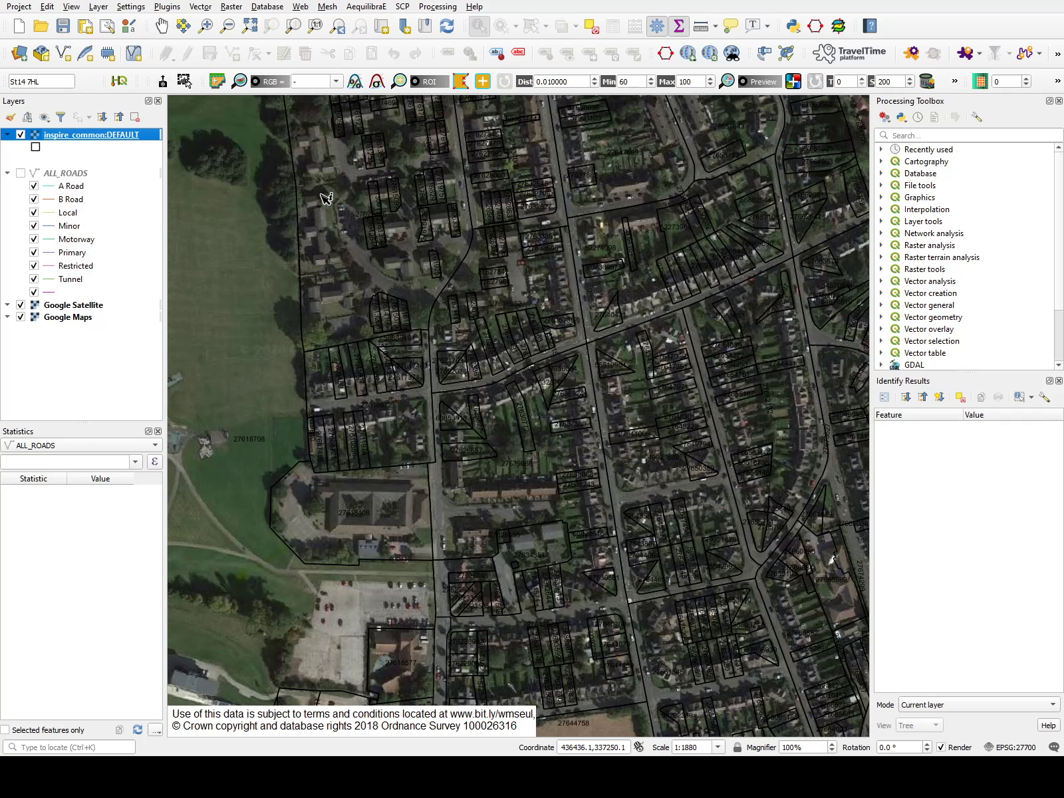
pyautogui.scroll(2, 529, 193)
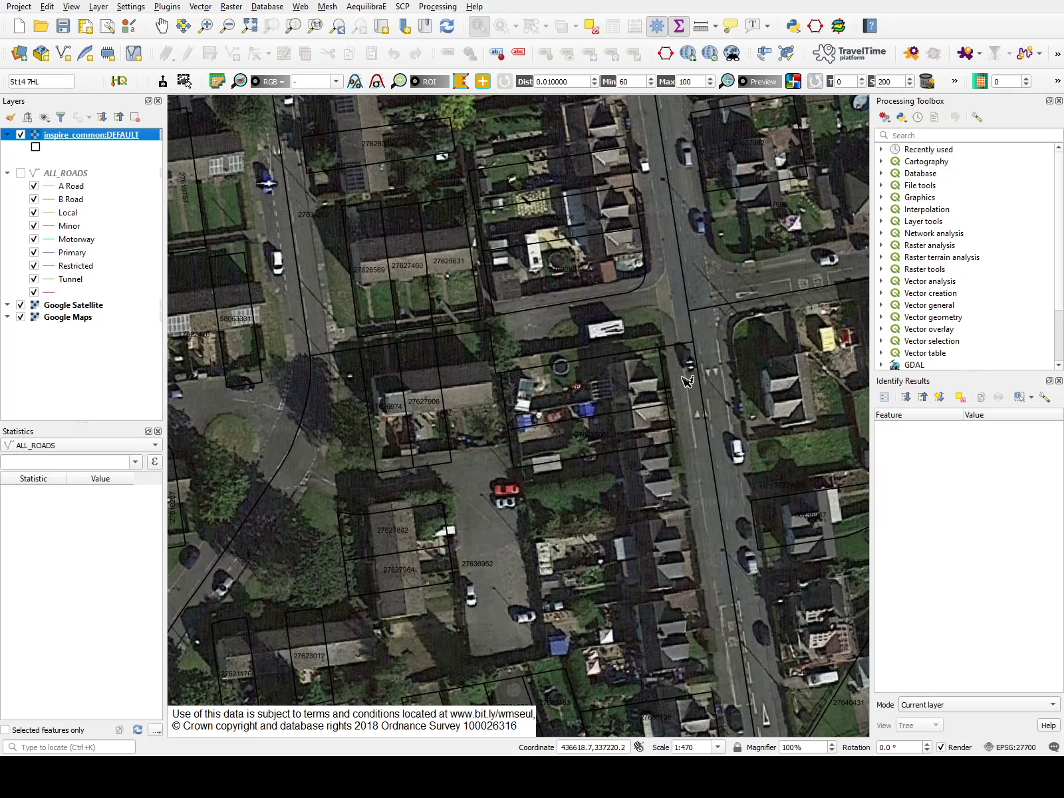
pyautogui.scroll(-1, 624, 341)
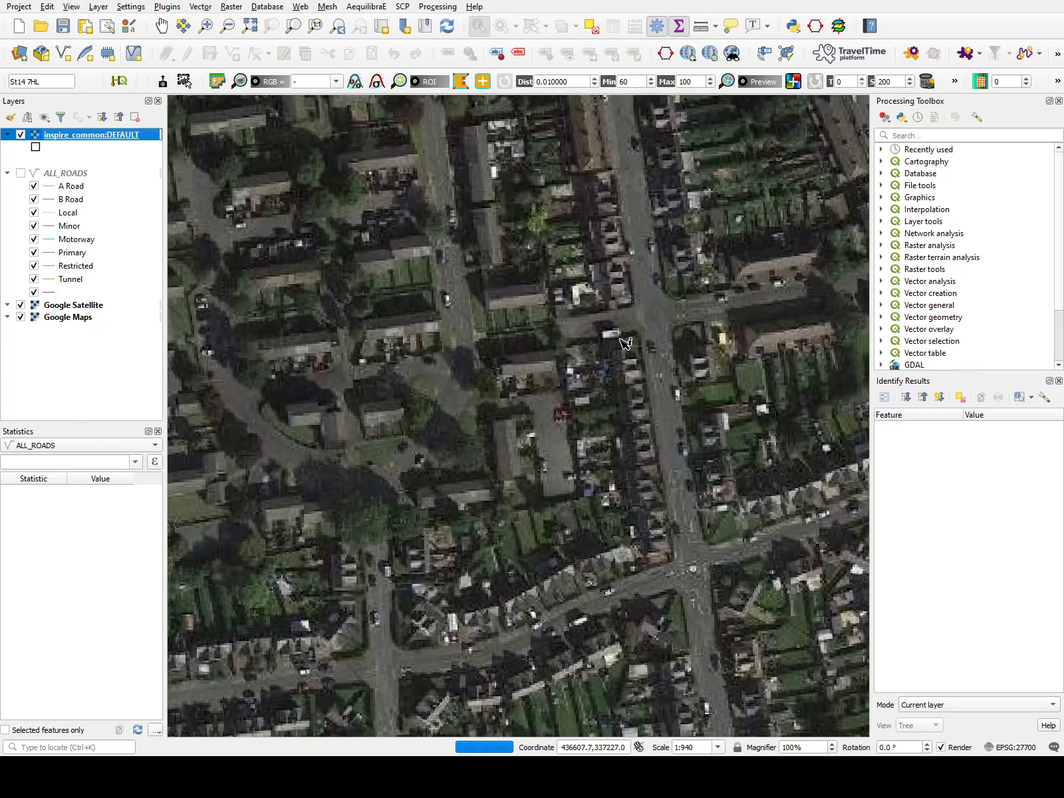
pyautogui.scroll(-1, 632, 346)
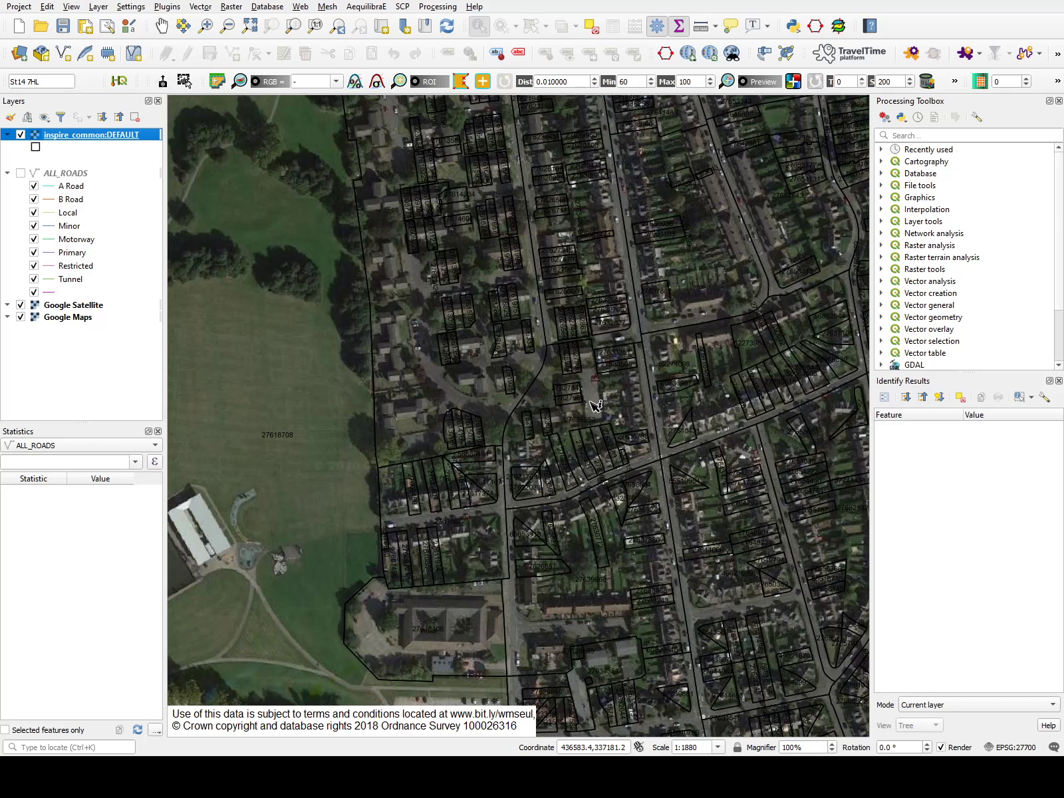
pyautogui.scroll(-1, 566, 371)
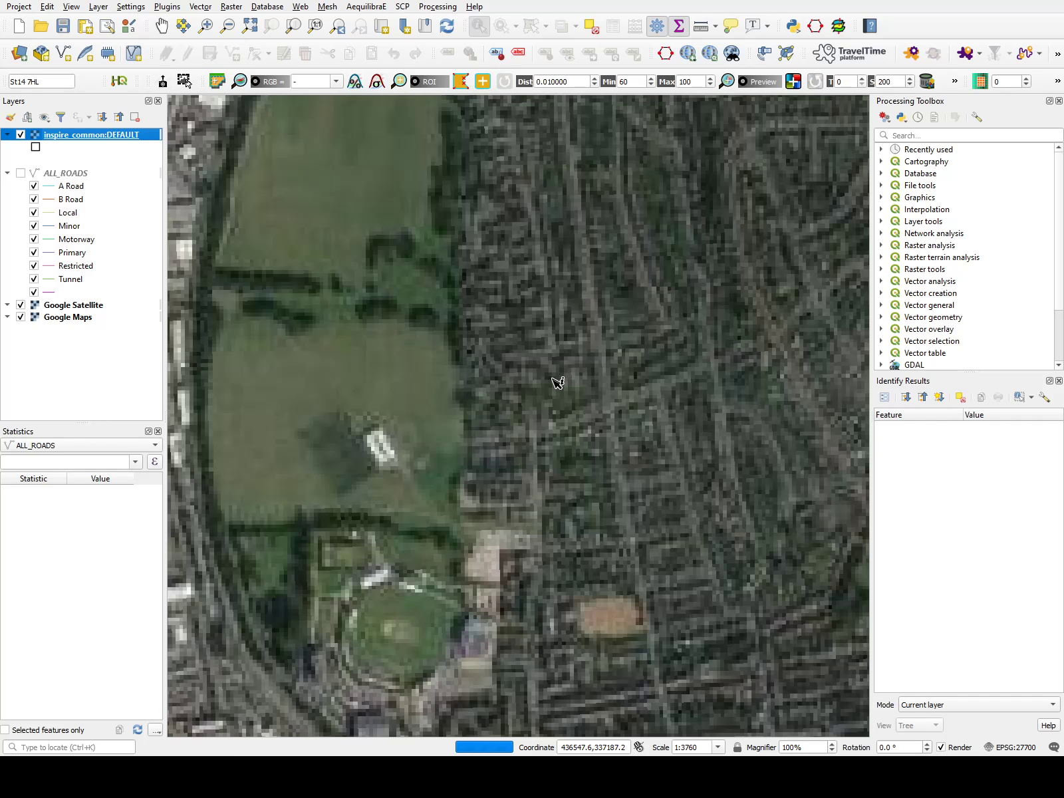
pyautogui.scroll(-1, 525, 310)
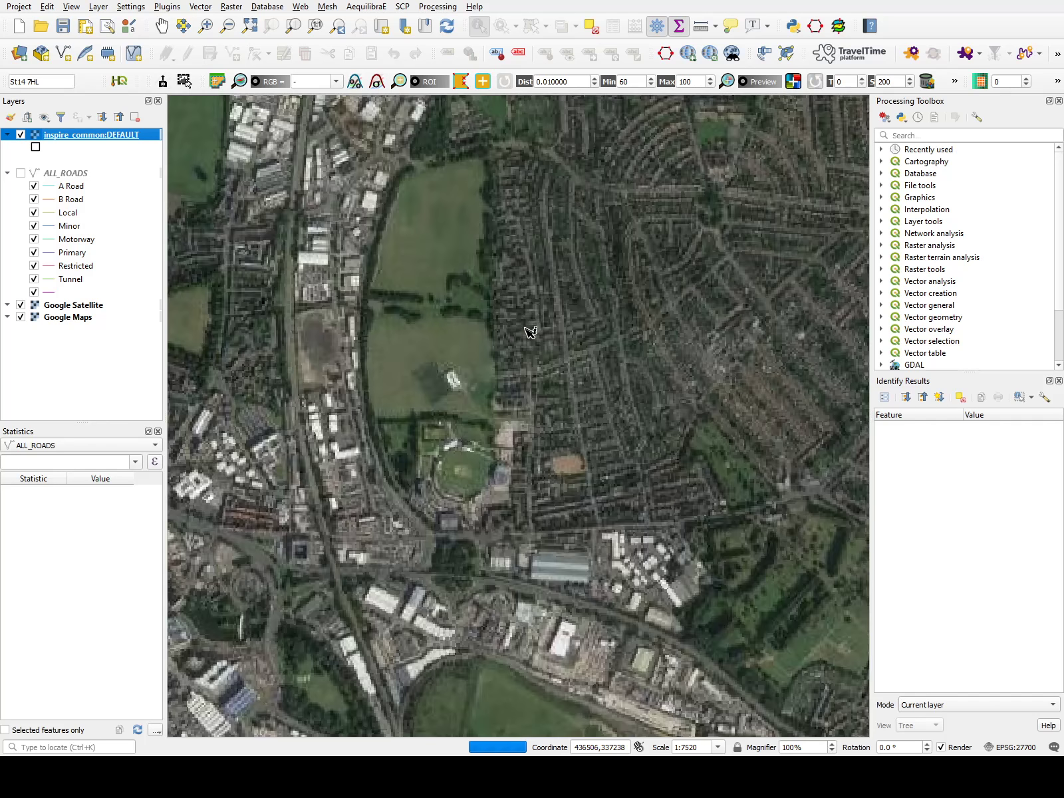
pyautogui.scroll(2, 632, 546)
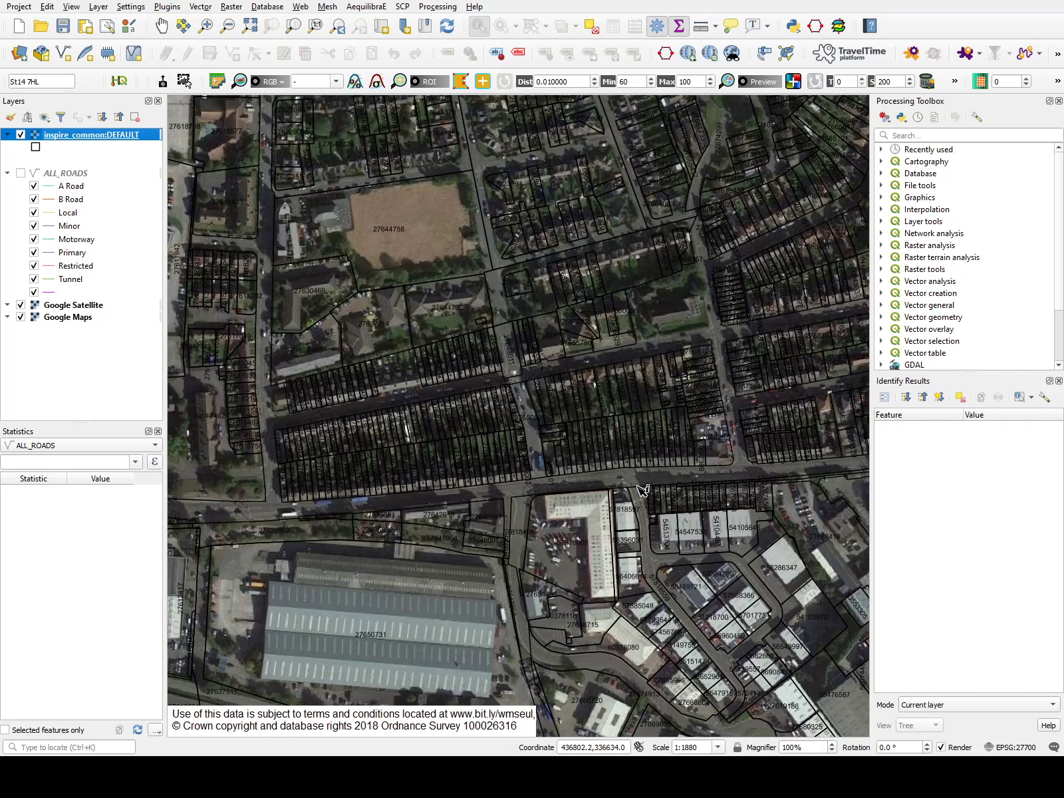
pyautogui.scroll(1, 585, 512)
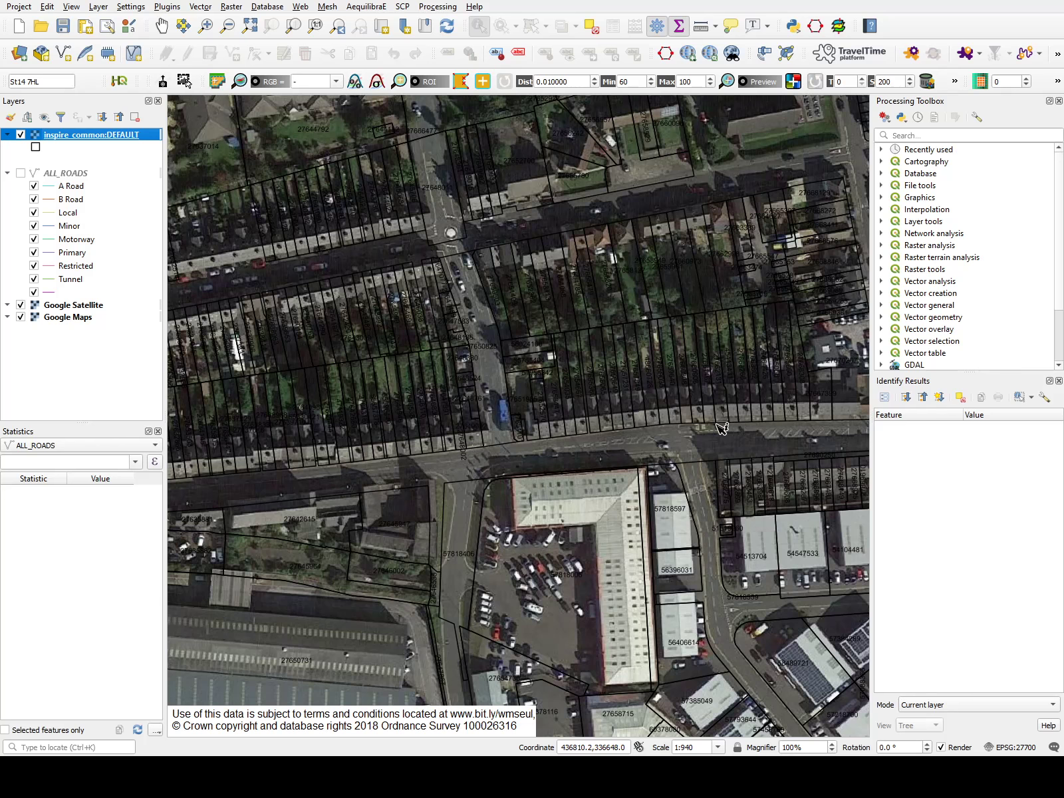
# Hide the parcel layer, add the Risk of Flooding from Rivers layer and zoom out.
pyautogui.click(21, 135)
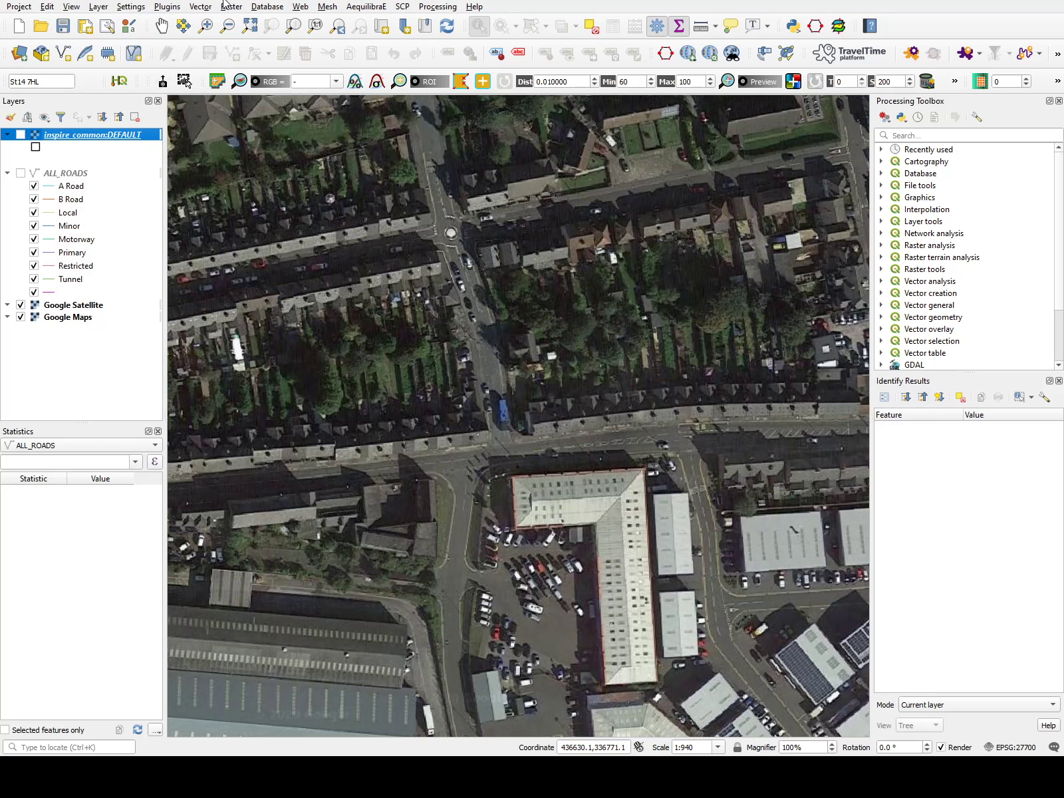
pyautogui.click(202, 8)
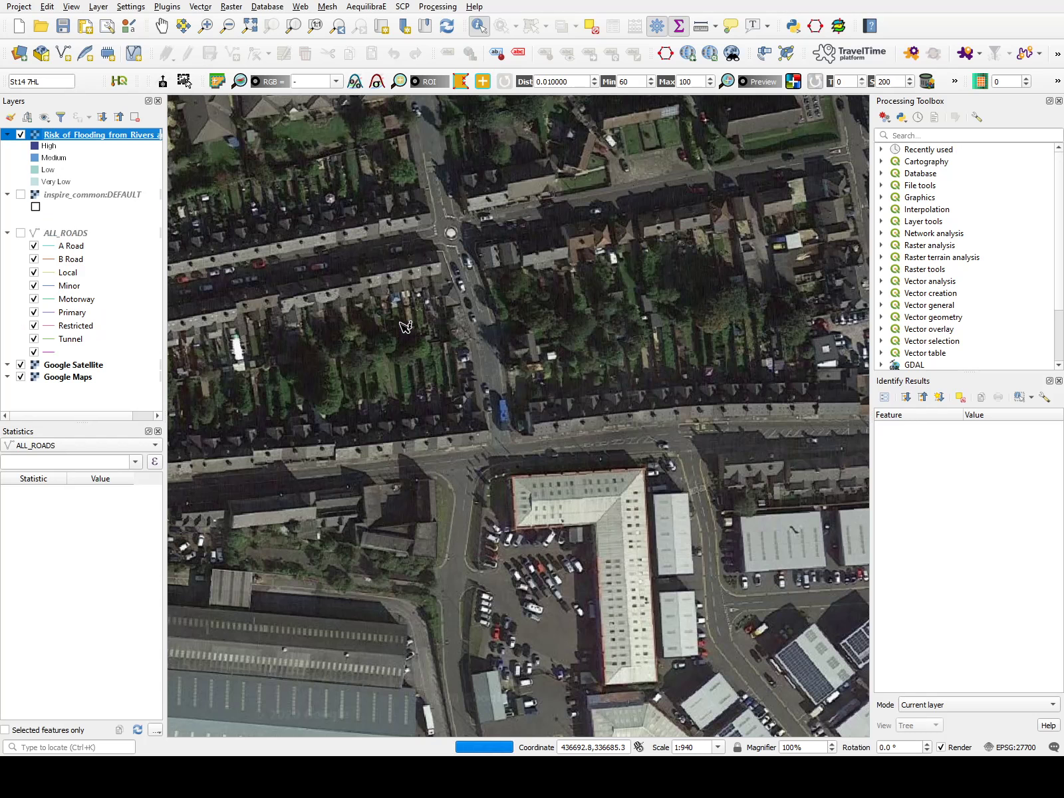
pyautogui.scroll(-3, 505, 329)
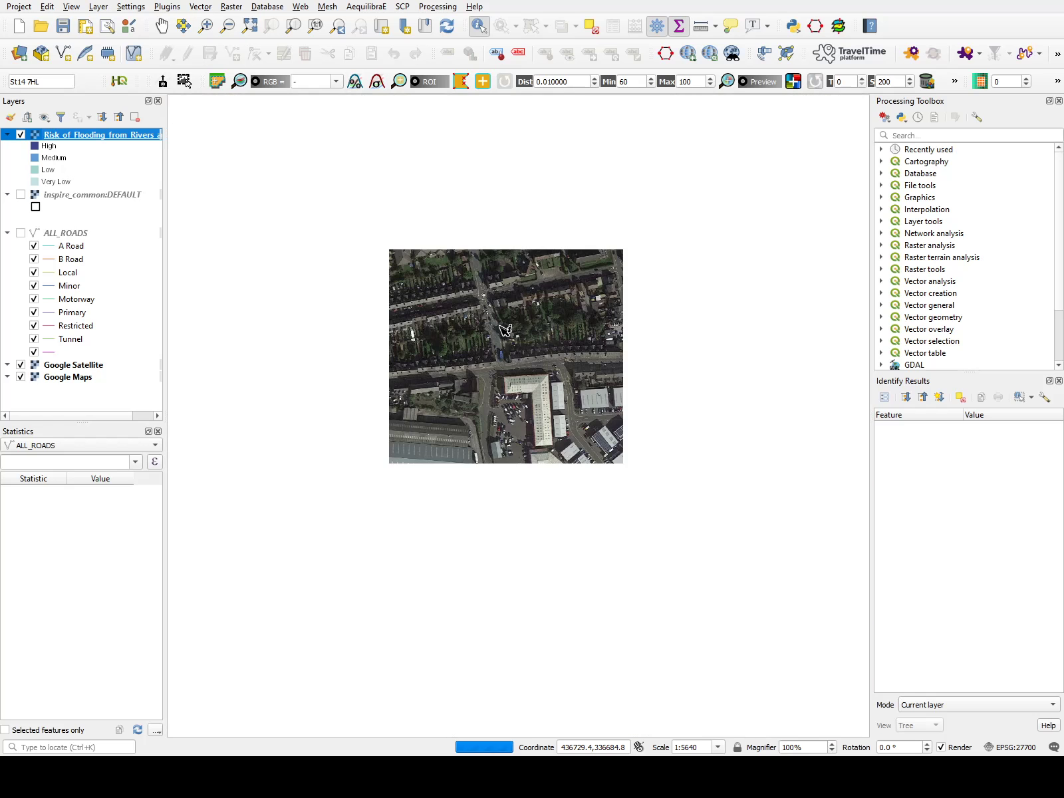
pyautogui.scroll(-1, 518, 346)
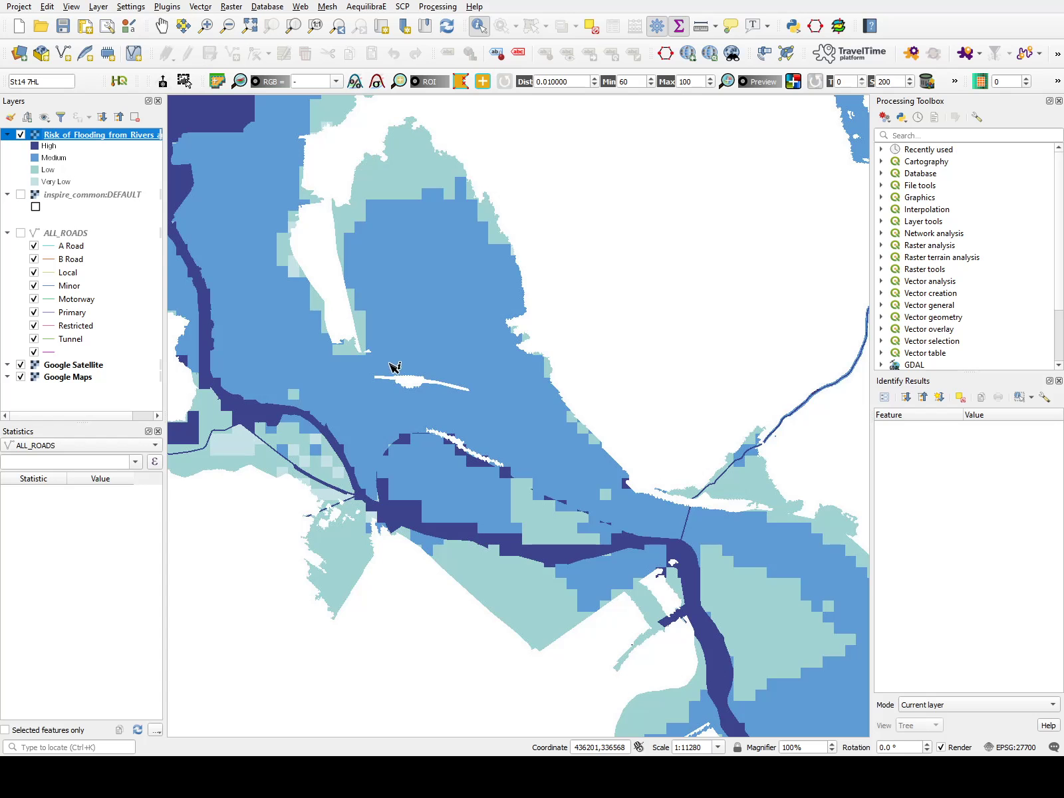
# Switch the flood risk layer off and on to compare flood zones with the satellite imagery.
pyautogui.click(22, 135)
pyautogui.click(22, 135)
pyautogui.click(21, 135)
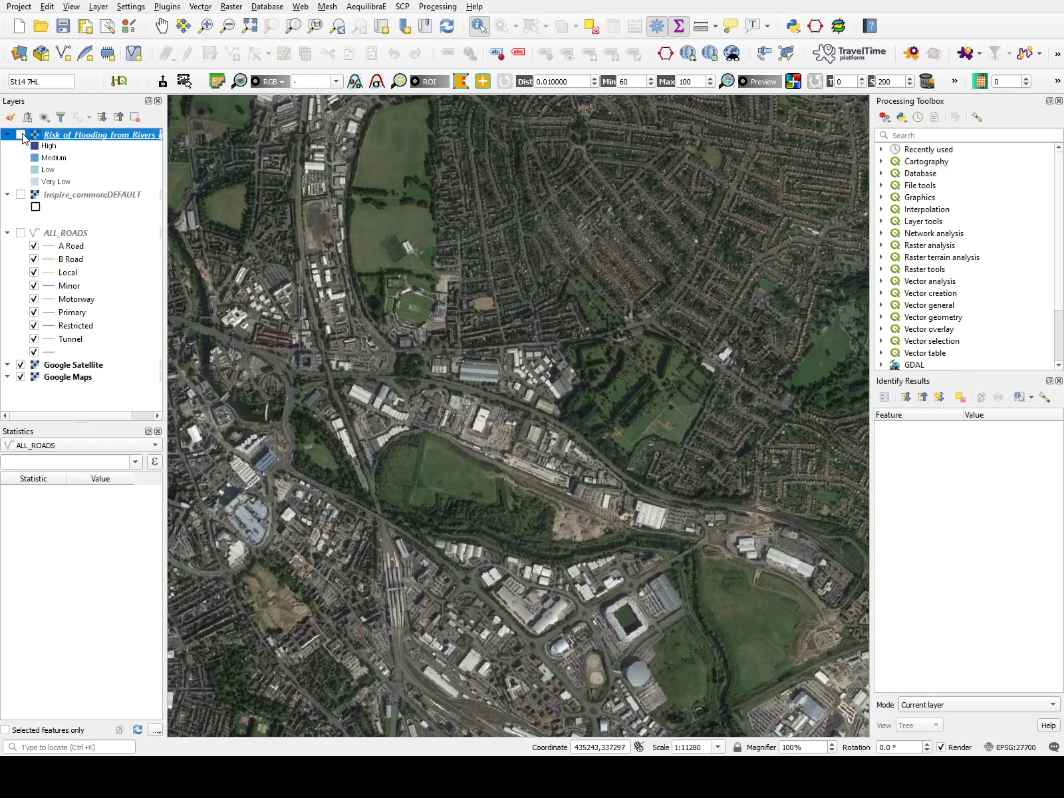
pyautogui.click(22, 135)
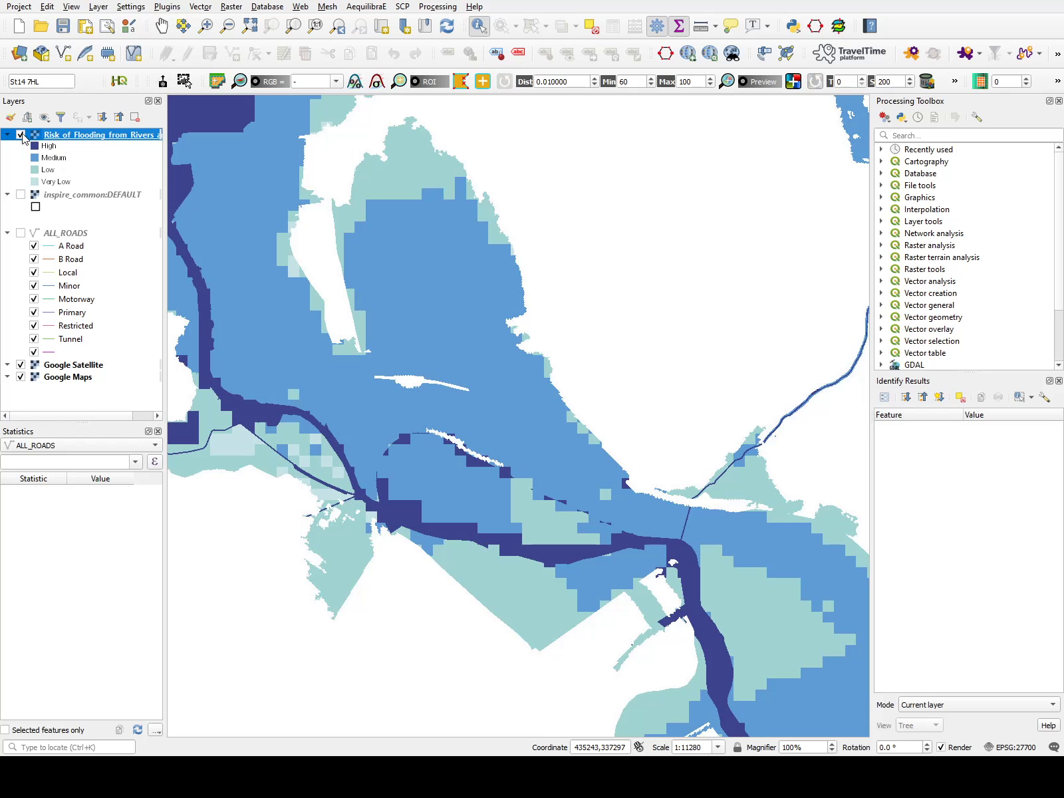
pyautogui.click(21, 135)
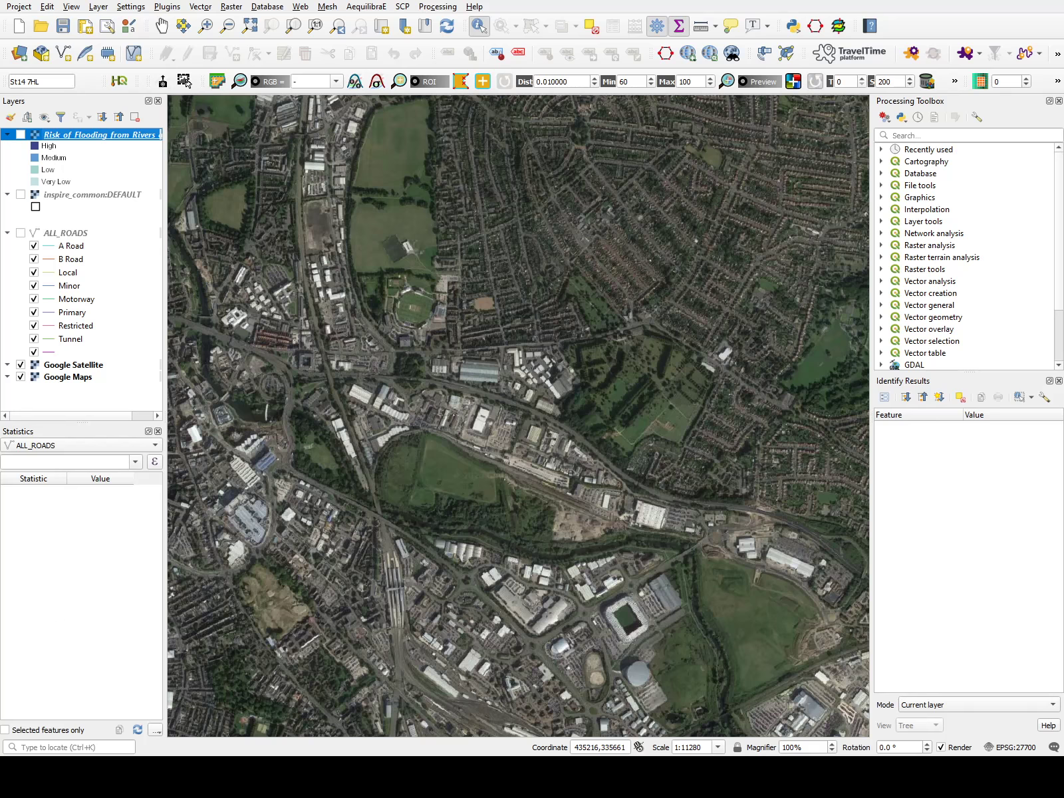
pyautogui.hotkey('alt', 'Tab')
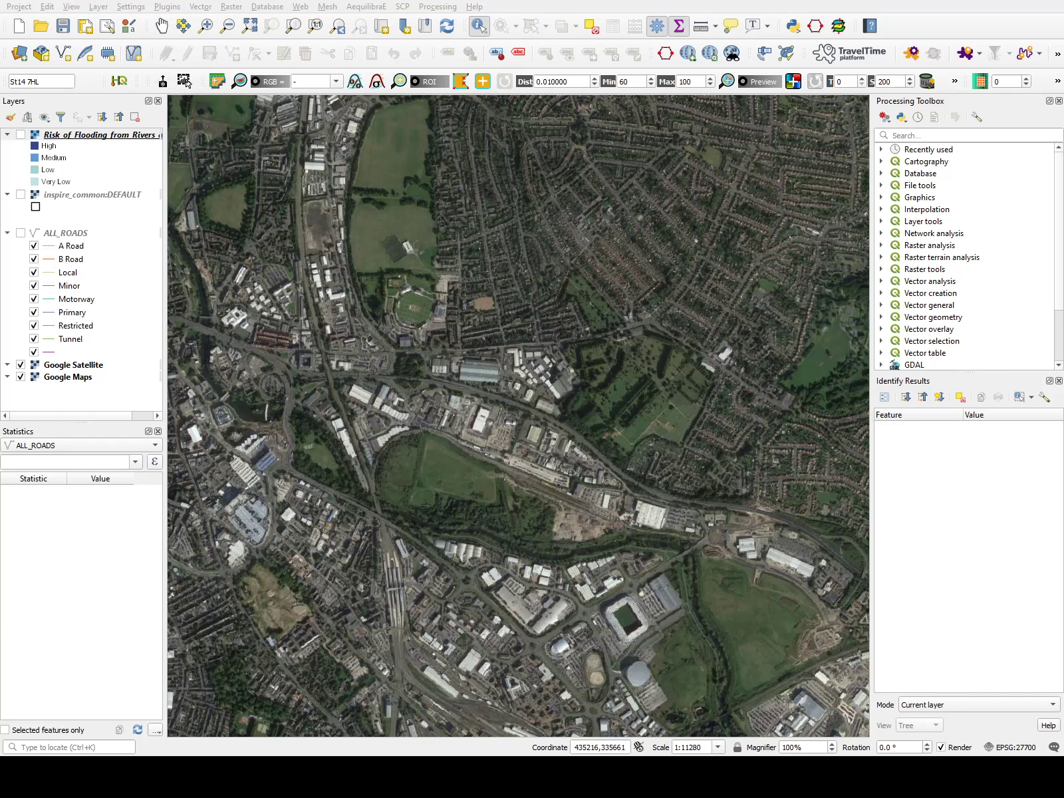